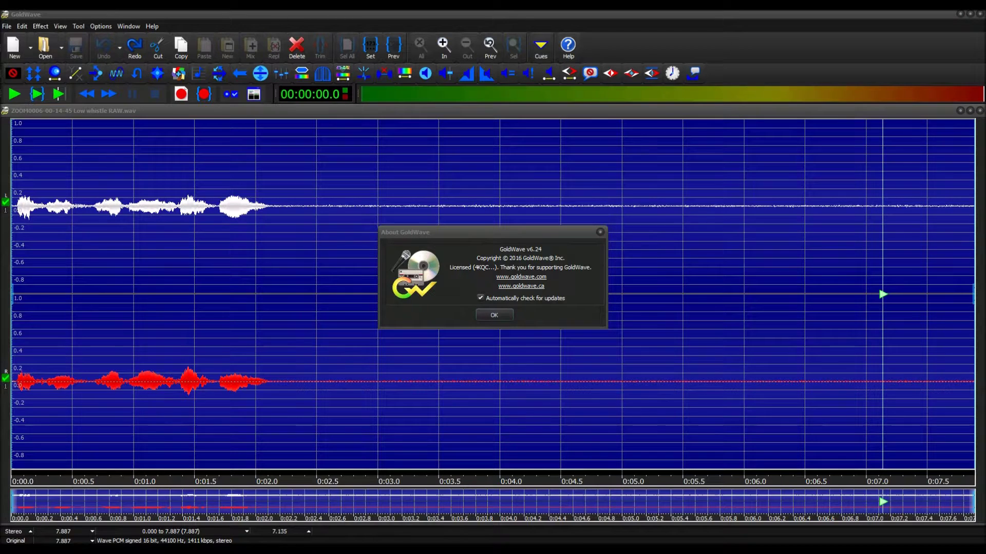
# Close the About dialog, select the noise-only section from about 5.848 to 7.195 s and play it back.
pyautogui.click(494, 315)
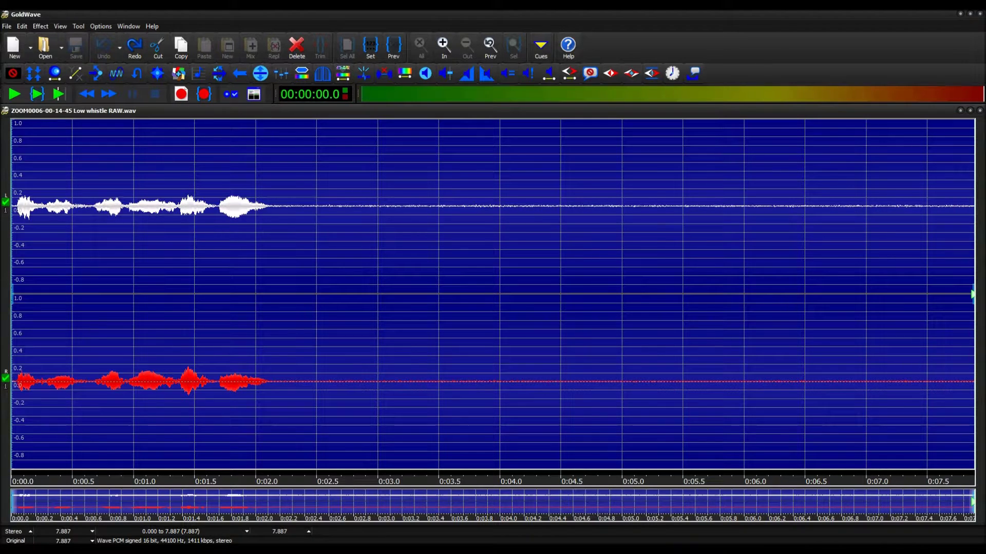
pyautogui.press('space')
pyautogui.moveTo(725, 294); pyautogui.dragTo(889, 294)
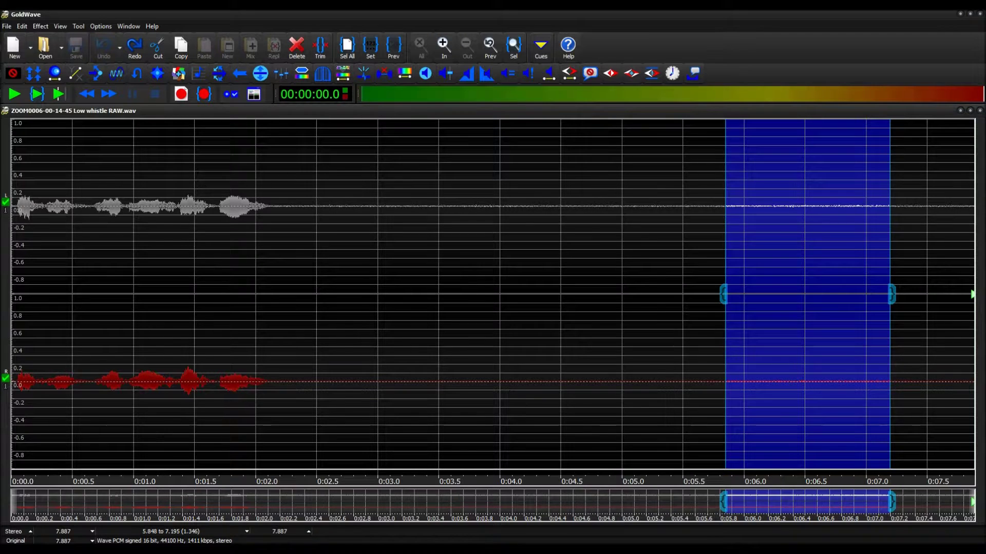
pyautogui.press('space')
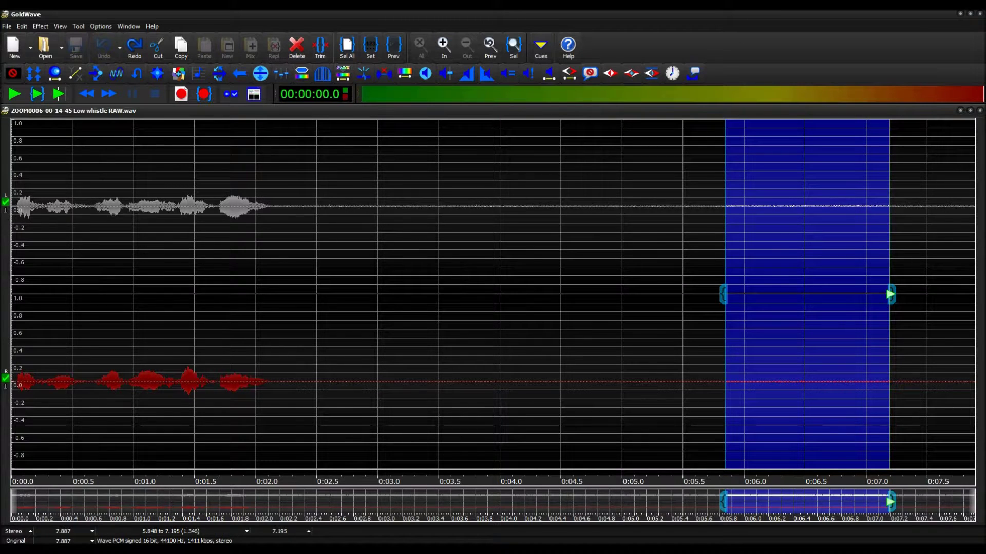
pyautogui.press('space')
pyautogui.press('space')
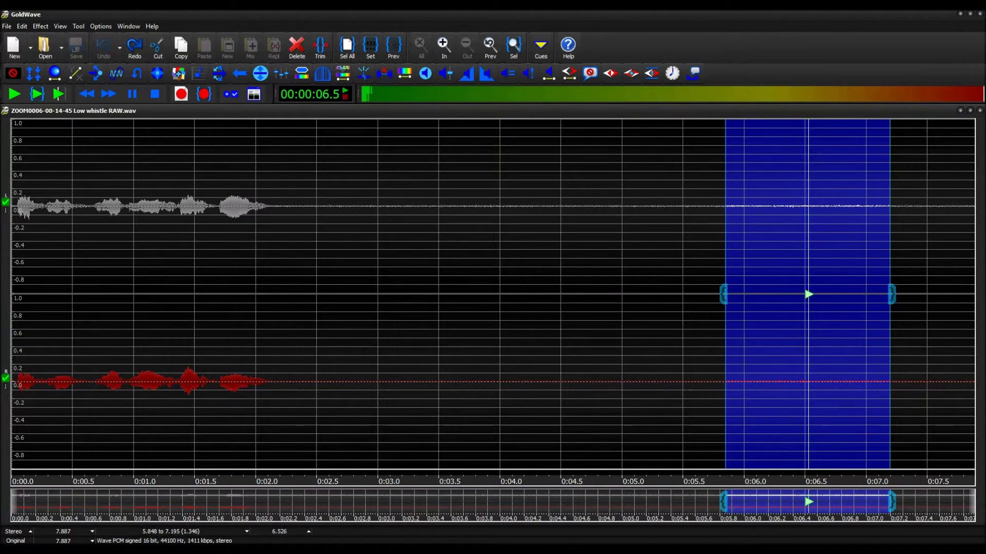
pyautogui.press('space')
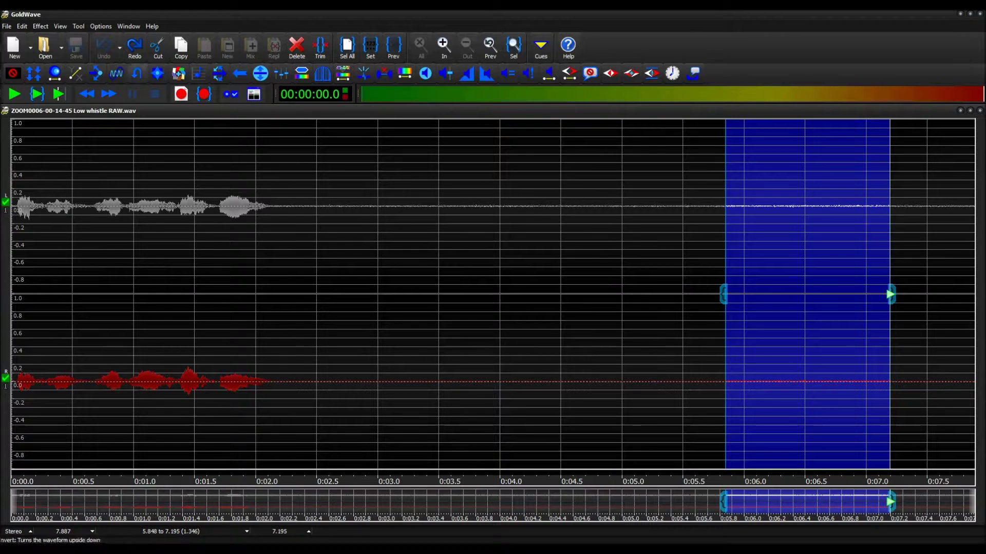
# Open the Noise Reduction filter for the selection and inspect its spectrum at several times, ending at about 7.036 s.
pyautogui.click(41, 26)
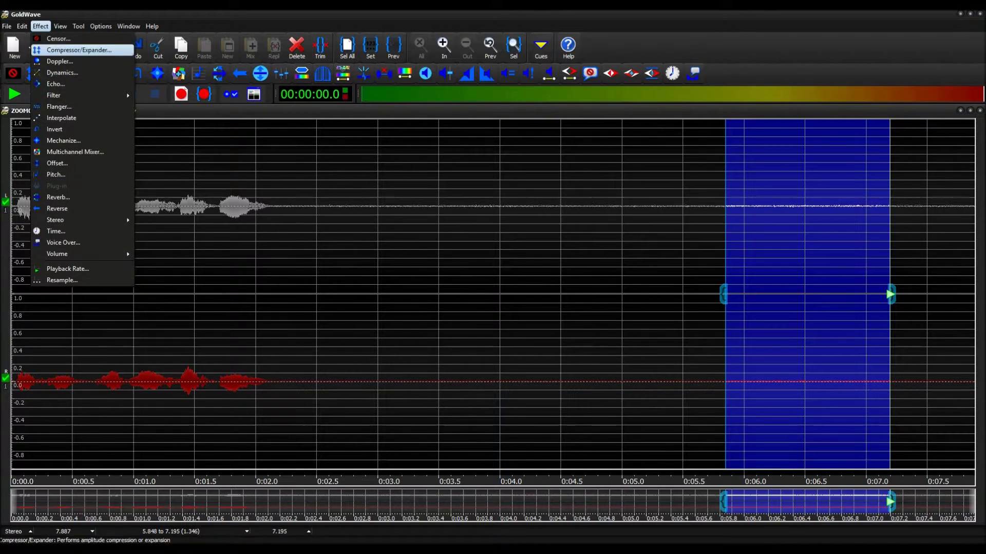
pyautogui.moveTo(77, 95)
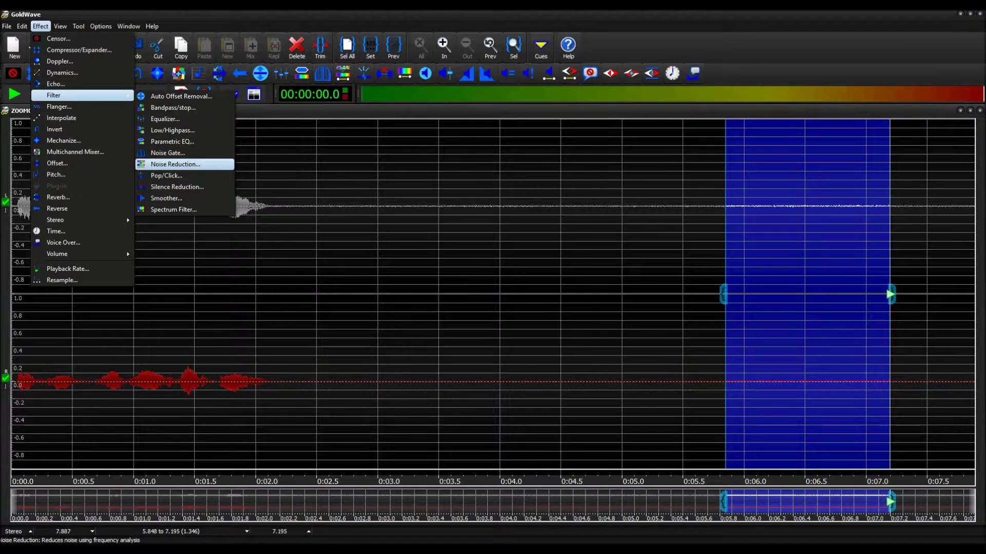
pyautogui.press('Return')
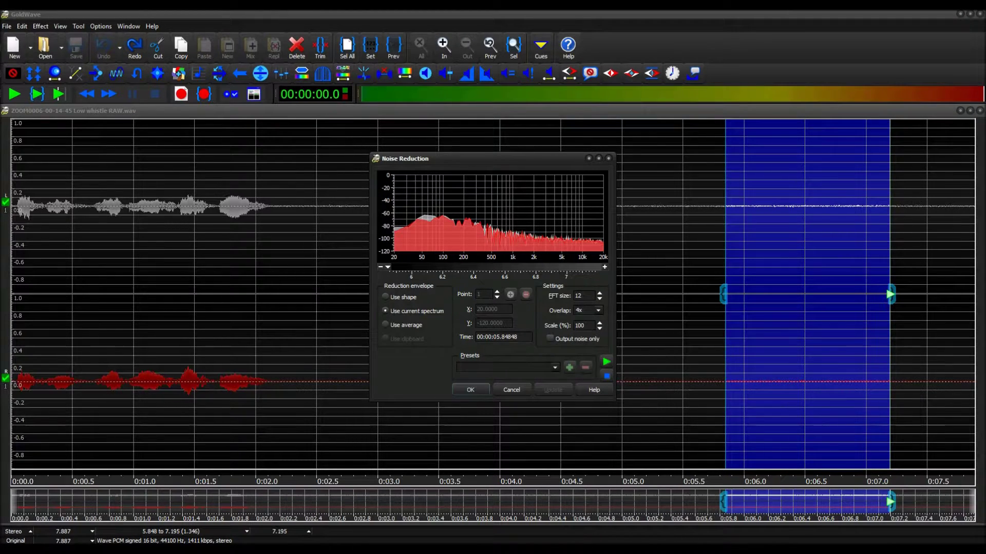
pyautogui.moveTo(387, 267); pyautogui.dragTo(483, 267)
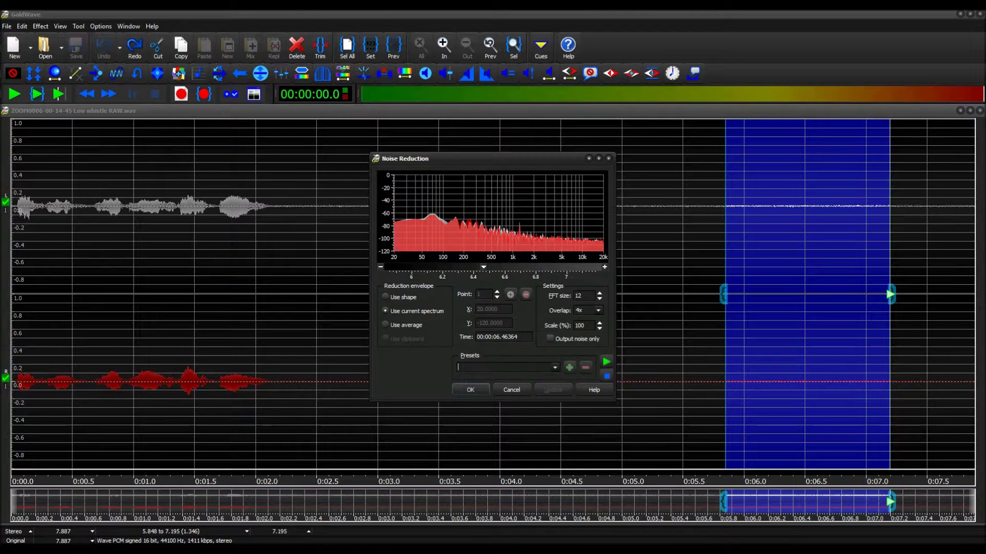
pyautogui.moveTo(484, 267); pyautogui.dragTo(404, 267)
pyautogui.click(458, 367)
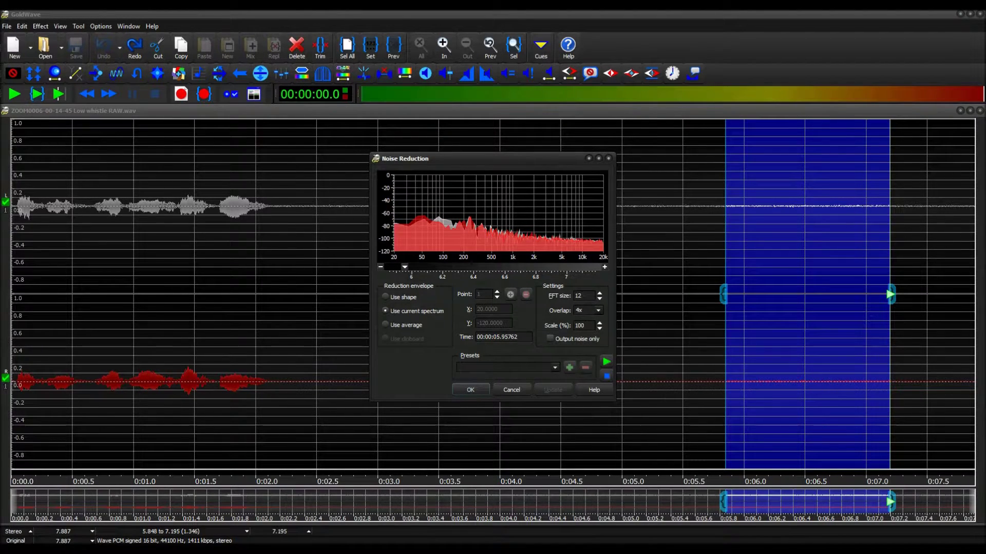
pyautogui.moveTo(405, 267); pyautogui.dragTo(466, 267)
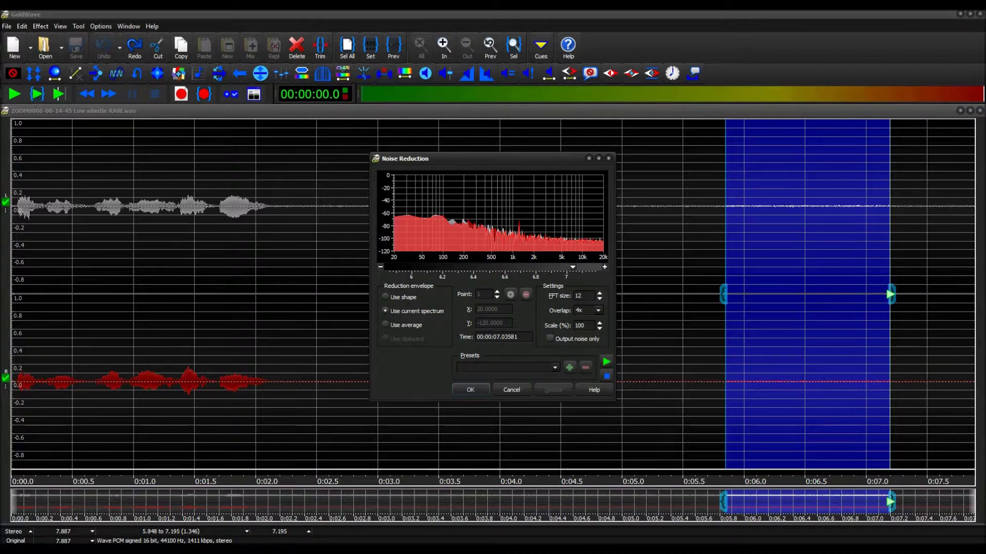
# Switch the reduction envelope to Use shape, with its 20 Hz end at about -62.4 and its 20 kHz end at about -101.4.
pyautogui.click(403, 297)
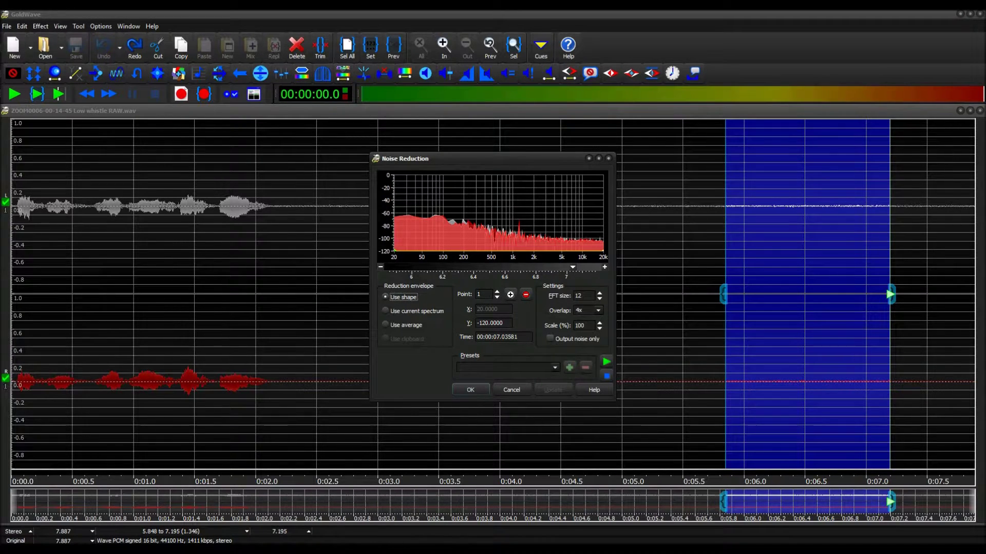
pyautogui.moveTo(394, 252); pyautogui.dragTo(394, 220)
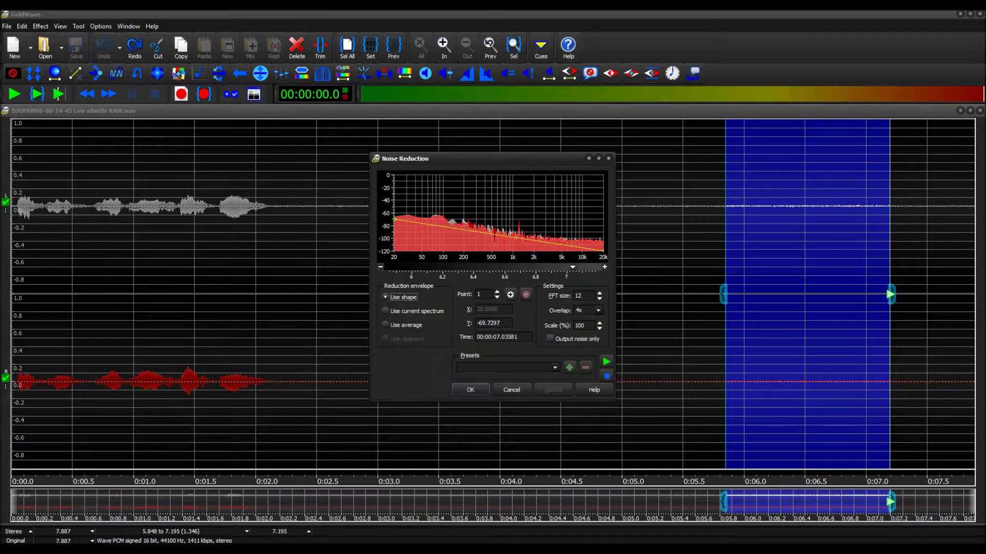
pyautogui.moveTo(603, 250); pyautogui.dragTo(603, 239)
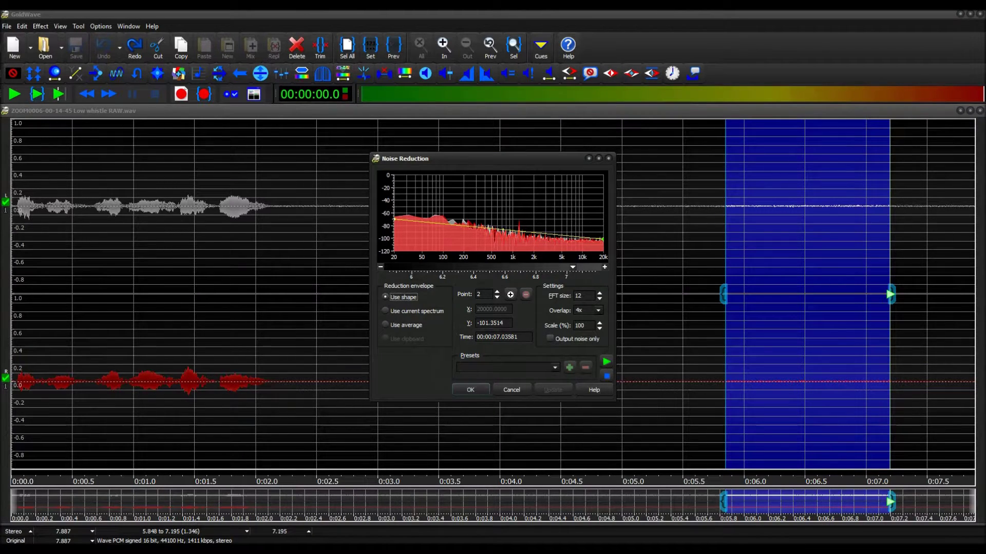
pyautogui.moveTo(395, 219); pyautogui.dragTo(394, 214)
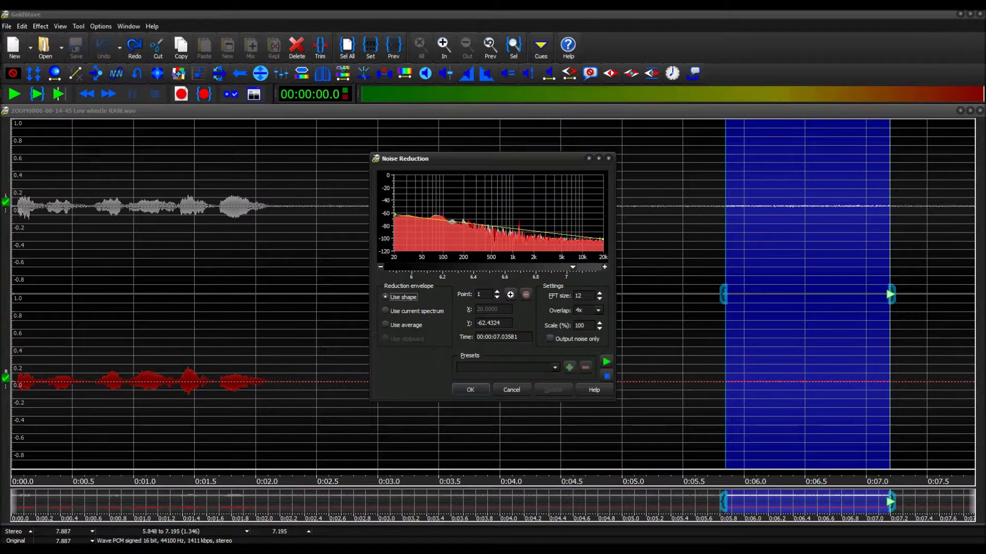
# Add six envelope points tracing the noise spectrum, from about 78 Hz at -61.6 to about 1977 Hz at -92.4.
pyautogui.moveTo(433, 219); pyautogui.dragTo(436, 214)
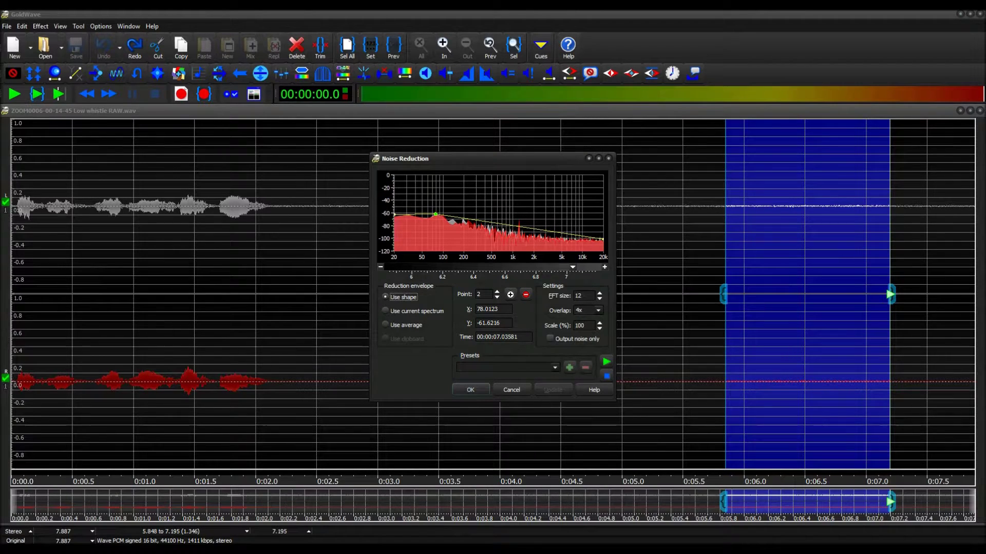
pyautogui.click(464, 219)
pyautogui.click(485, 224)
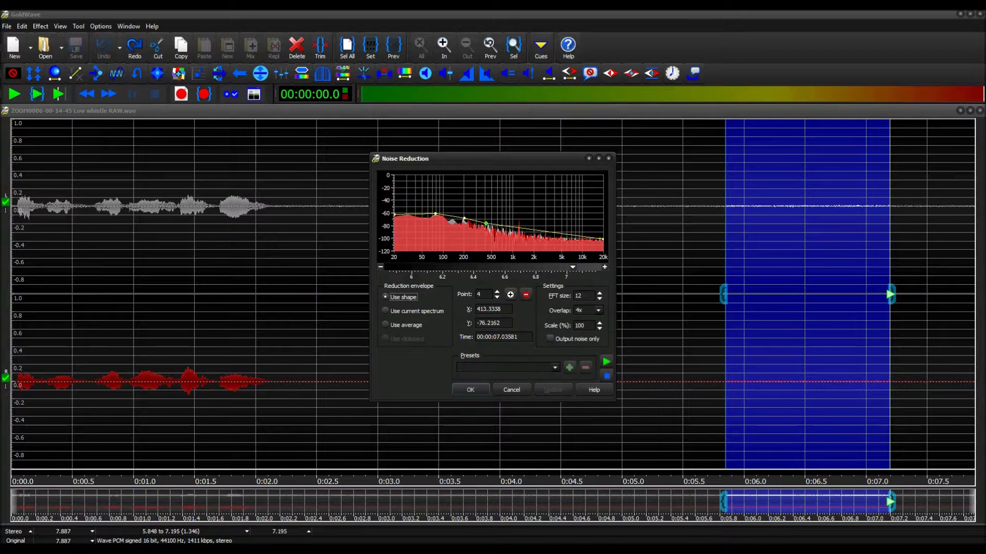
pyautogui.click(501, 228)
pyautogui.click(512, 229)
pyautogui.moveTo(513, 230); pyautogui.dragTo(511, 229)
pyautogui.click(534, 234)
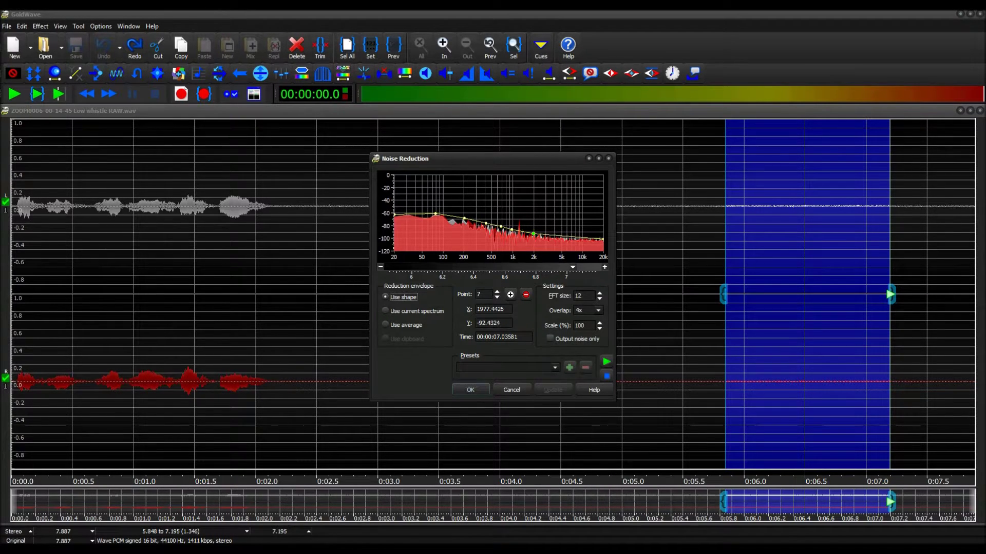
# Raise the envelope well above the noise on both sides of a 1–2 kHz notch, with the 20 kHz end at about -64.1.
pyautogui.moveTo(602, 240); pyautogui.dragTo(602, 215)
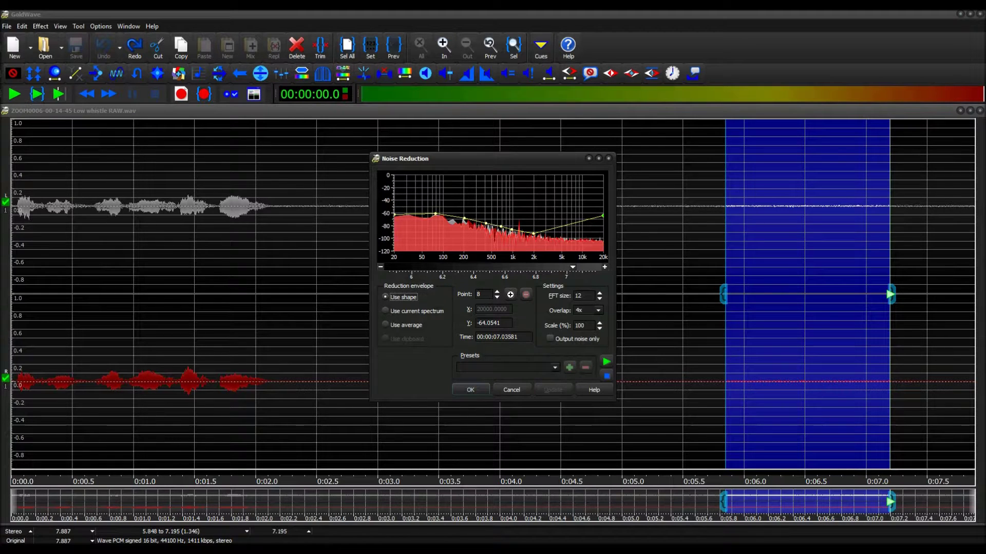
pyautogui.moveTo(501, 226); pyautogui.dragTo(433, 209)
pyautogui.rightClick(432, 208)
pyautogui.moveTo(395, 213); pyautogui.dragTo(394, 207)
pyautogui.moveTo(542, 231); pyautogui.dragTo(534, 220)
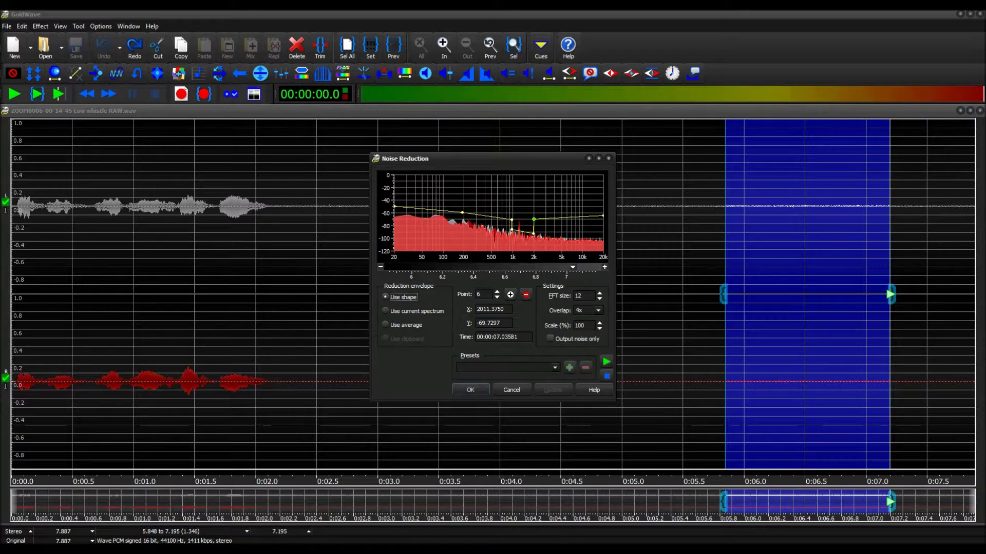
# Fine-tune the two notch points near 1 and 2 kHz against the noise spectrum, placing the higher-frequency one at about 1911 Hz, -90.8.
pyautogui.click(512, 229)
pyautogui.moveTo(511, 229); pyautogui.dragTo(532, 234)
pyautogui.moveTo(572, 267)
pyautogui.mouseDown()
pyautogui.moveTo(473, 267)
pyautogui.moveTo(592, 267)
pyautogui.moveTo(556, 267)
pyautogui.mouseUp()
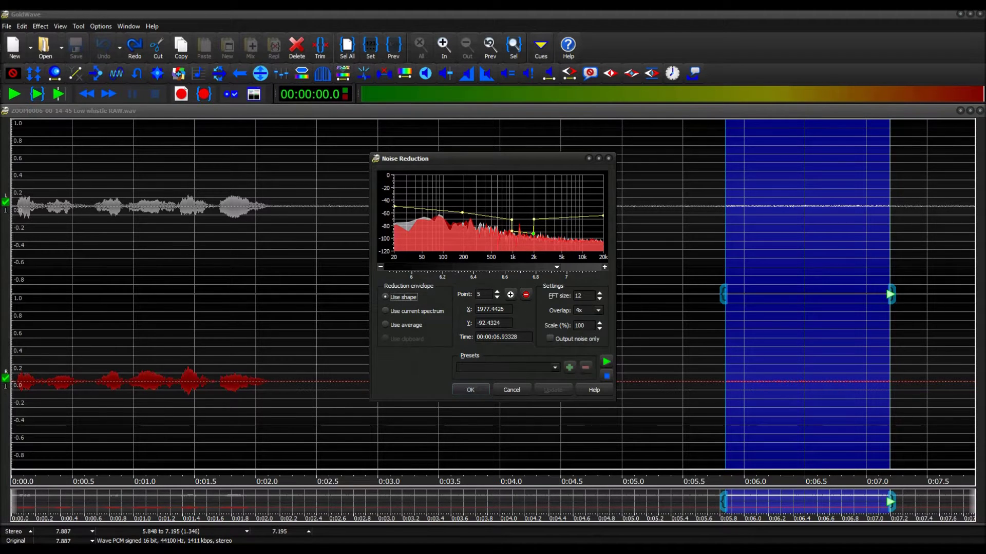
pyautogui.moveTo(534, 233); pyautogui.dragTo(534, 235)
pyautogui.click(512, 234)
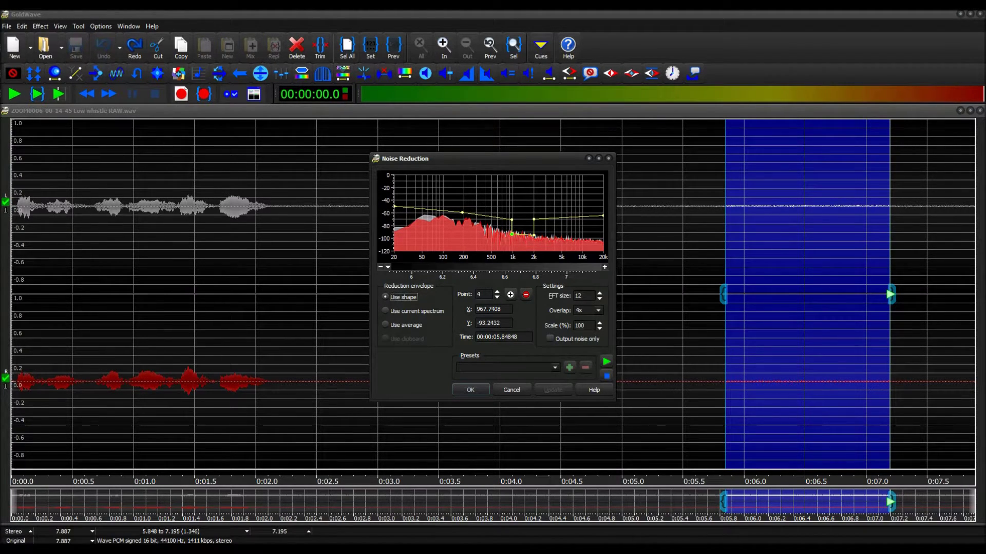
pyautogui.moveTo(511, 235); pyautogui.dragTo(532, 233)
pyautogui.moveTo(387, 267)
pyautogui.mouseDown()
pyautogui.moveTo(545, 267)
pyautogui.moveTo(388, 267)
pyautogui.mouseUp()
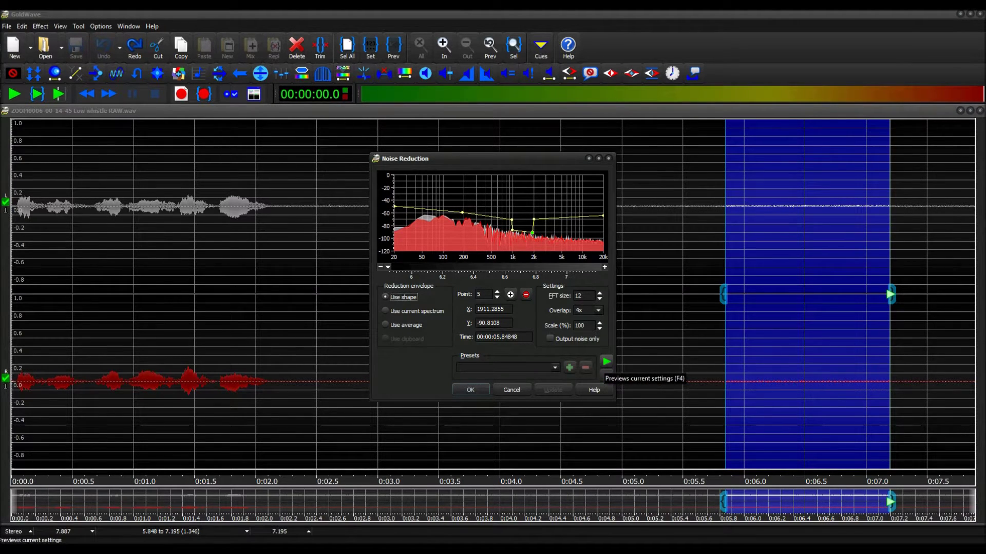
# Preview the shaped noise reduction several times and apply it to the selected section.
pyautogui.click(605, 362)
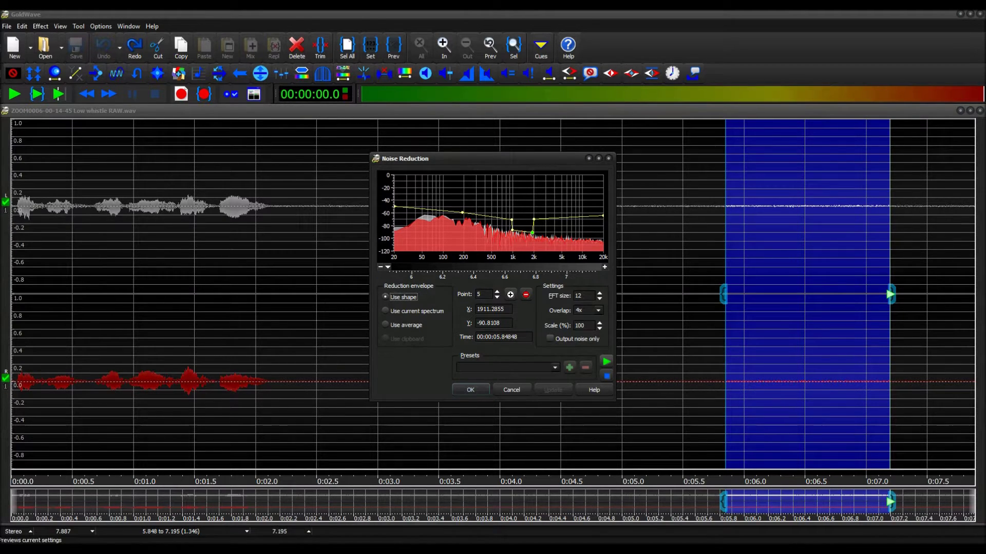
pyautogui.click(605, 362)
pyautogui.click(606, 361)
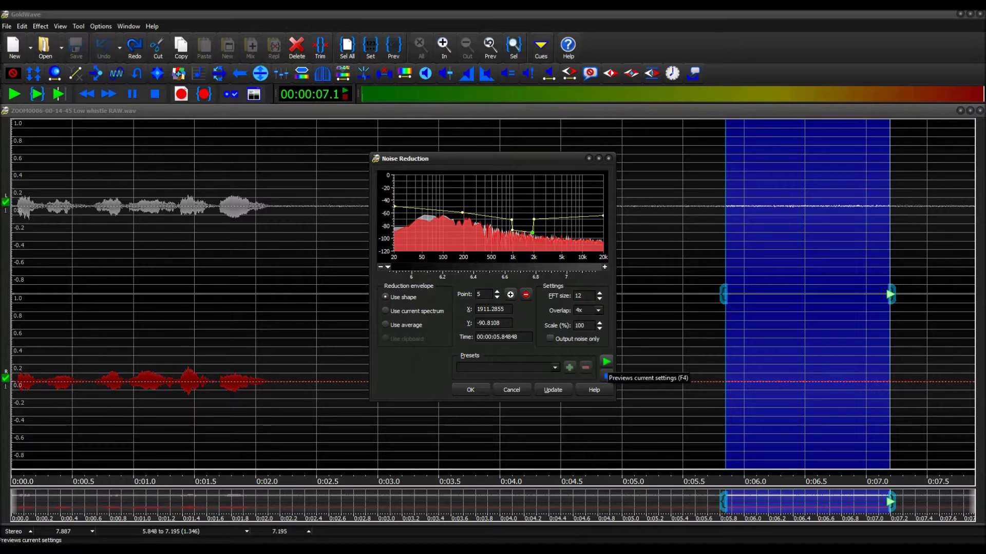
pyautogui.click(605, 362)
pyautogui.click(606, 362)
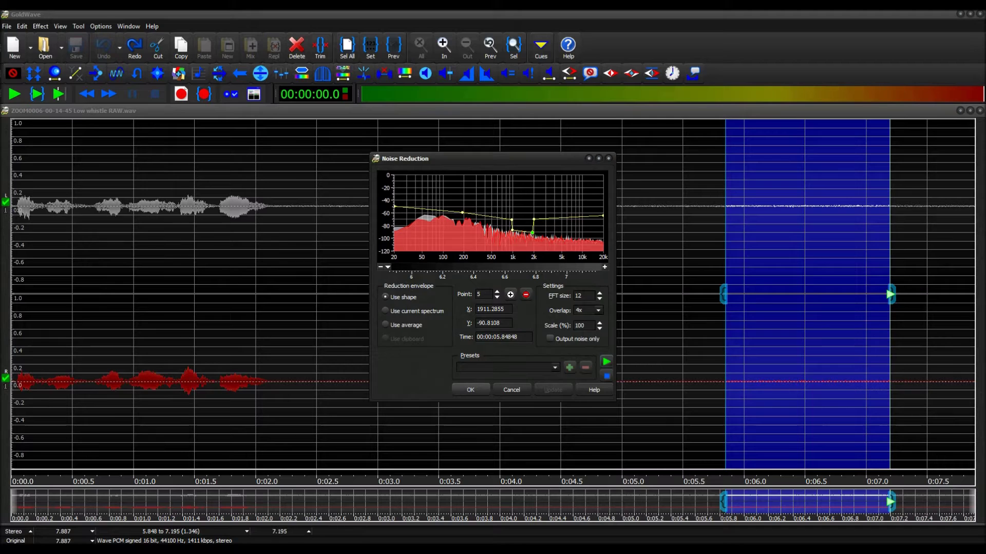
pyautogui.click(470, 389)
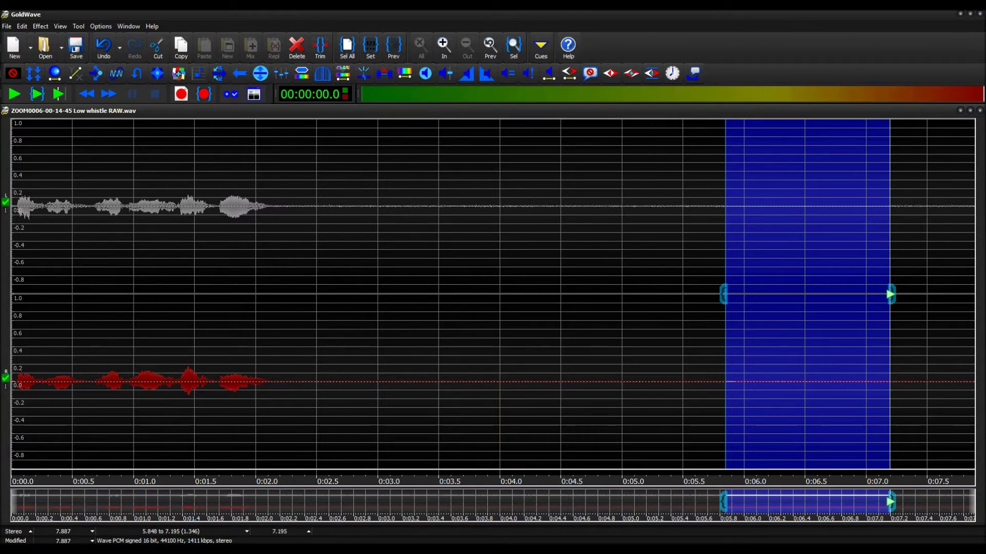